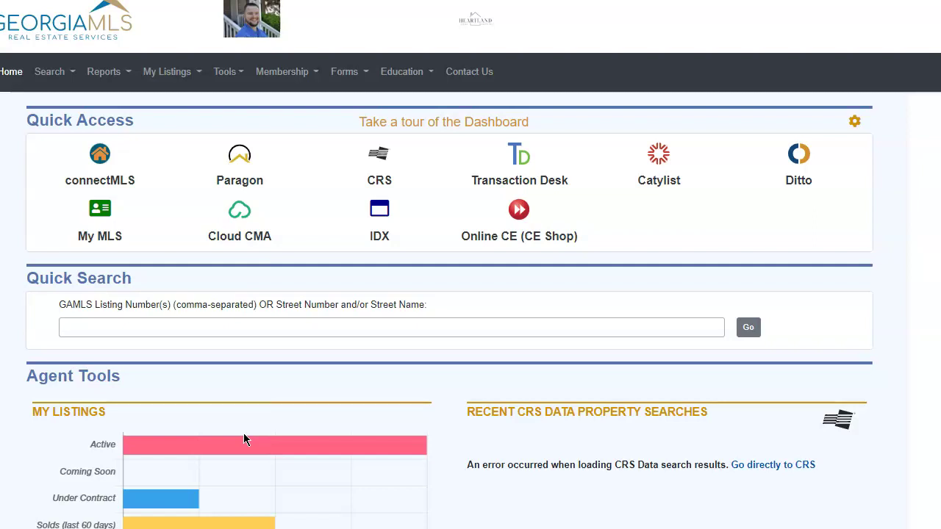
Step: Switch to Paragon from the Georgia MLS dashboard and start a new contact record
{"action": "left_click", "coordinate": [310, 334]}
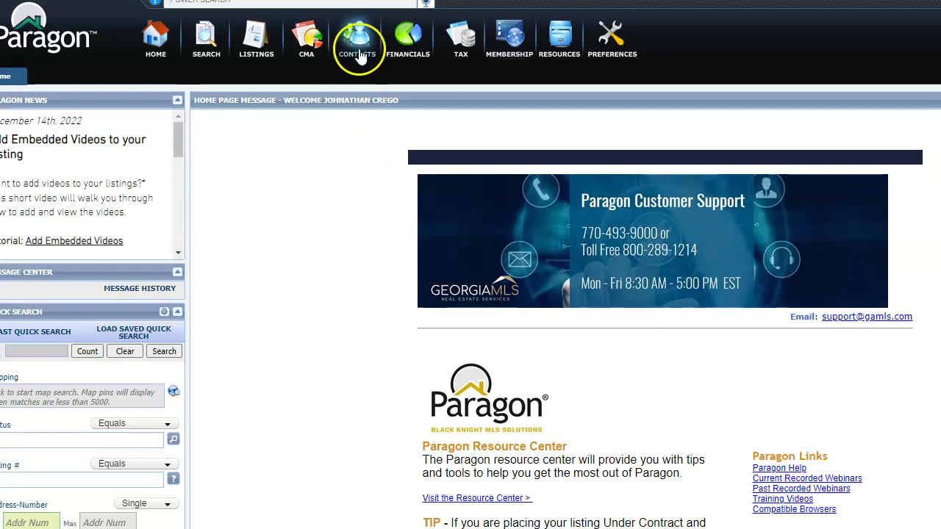
{"action": "mouse_move", "coordinate": [361, 57]}
{"action": "left_click", "coordinate": [364, 90]}
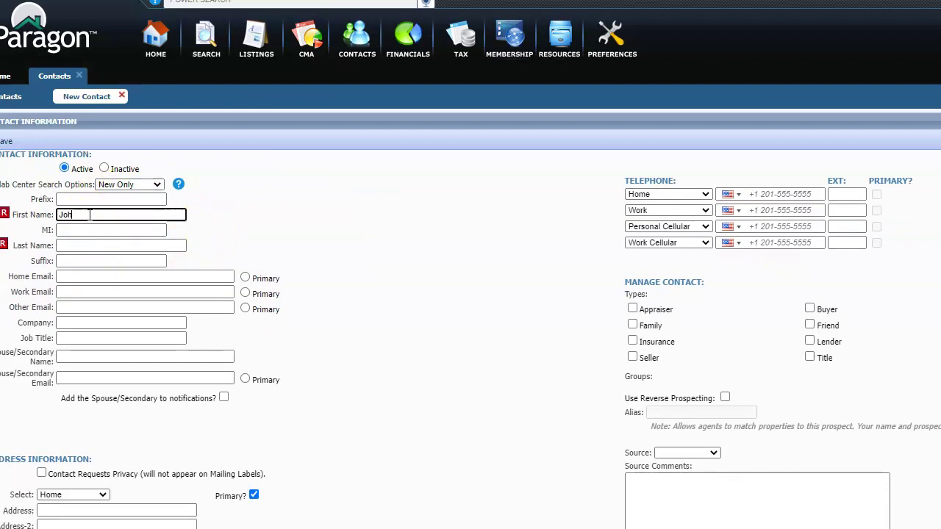
Step: Enter the contact's first name, last name and home email
{"action": "key", "text": "Tab"}
{"action": "key", "text": "Tab"}
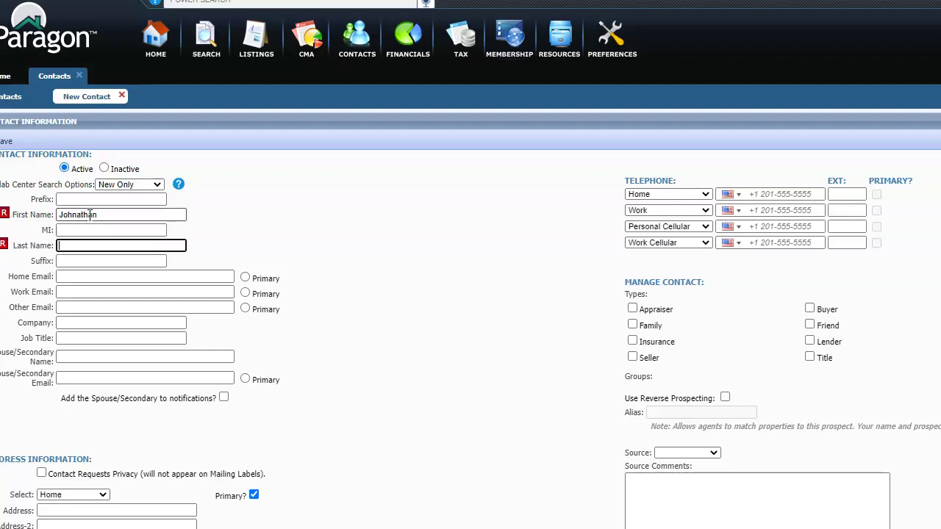
{"action": "left_click", "coordinate": [98, 277]}
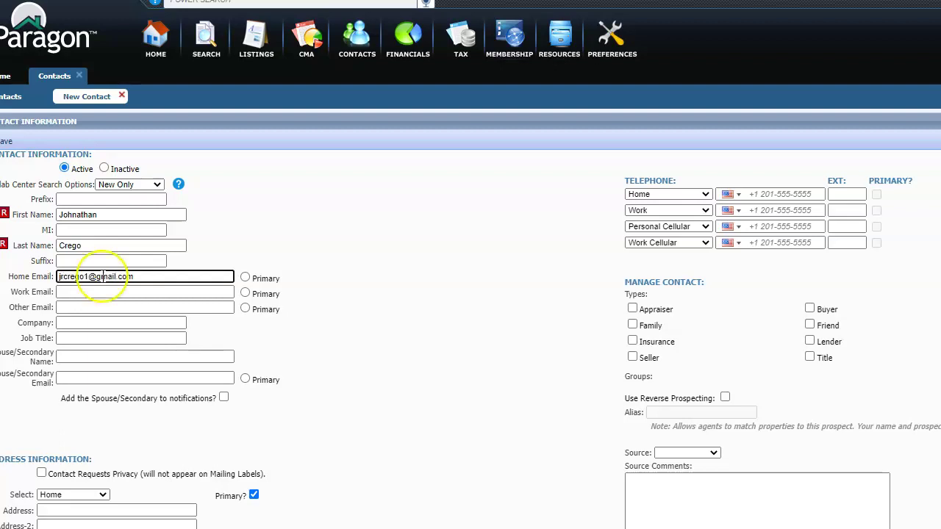
{"action": "left_click", "coordinate": [243, 282]}
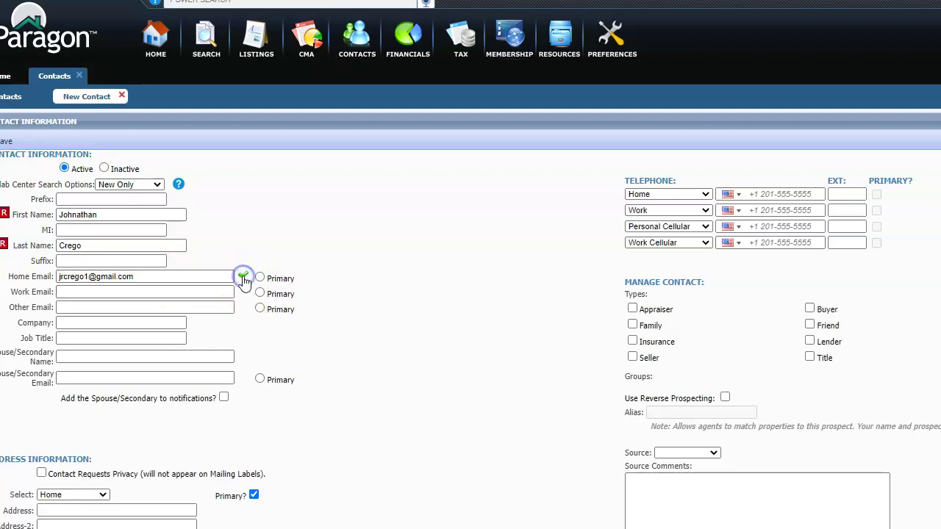
Step: Mark the contact's type as Buyer and save the contact without associating a property
{"action": "scroll", "coordinate": [286, 252], "scroll_direction": "down", "scroll_amount": 1}
{"action": "scroll", "coordinate": [286, 252], "scroll_direction": "down", "scroll_amount": 2}
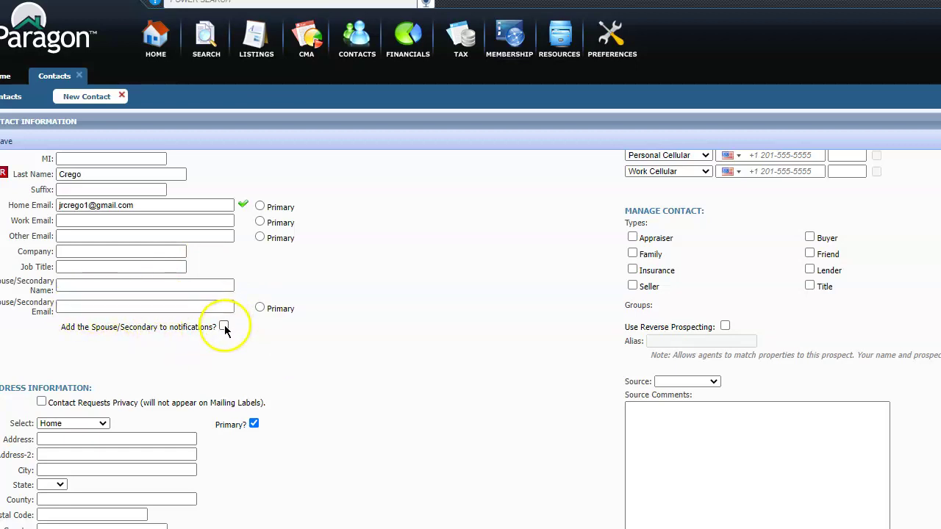
{"action": "left_click", "coordinate": [224, 326]}
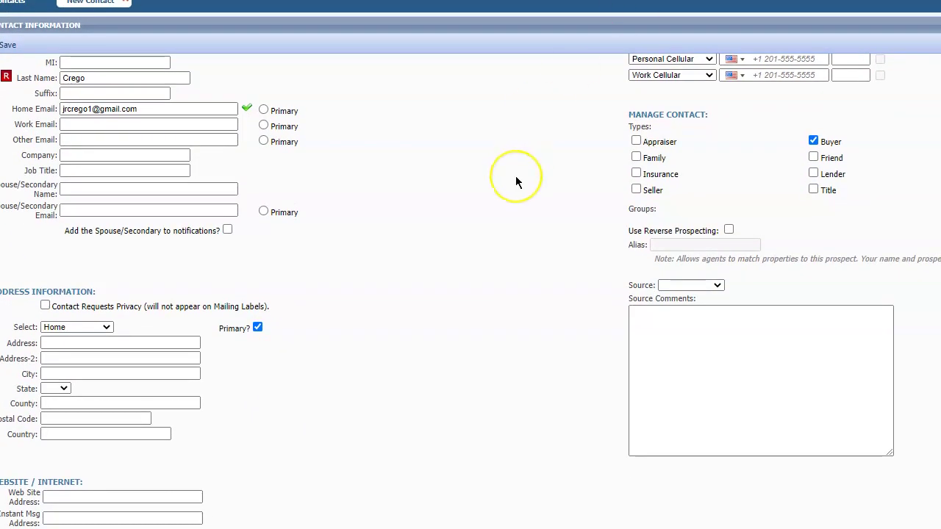
{"action": "scroll", "coordinate": [517, 181], "scroll_direction": "up", "scroll_amount": 2}
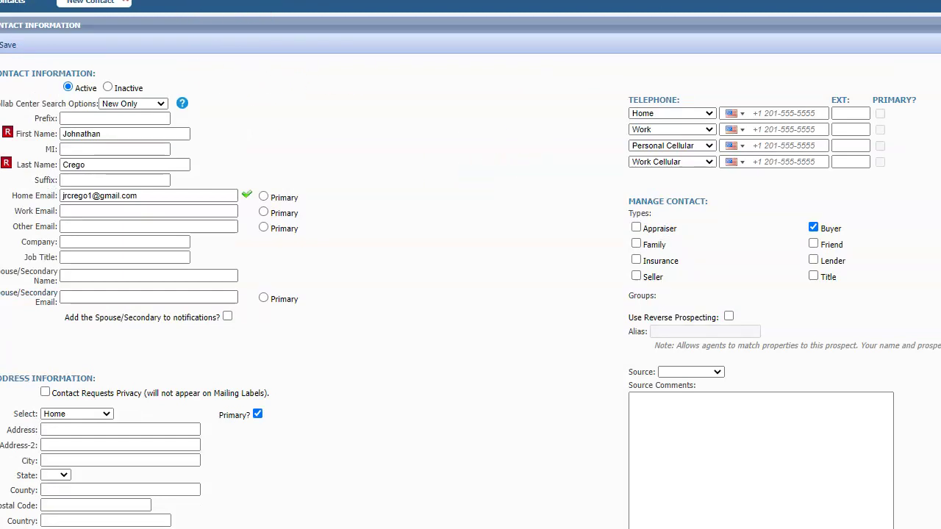
{"action": "left_click", "coordinate": [13, 62]}
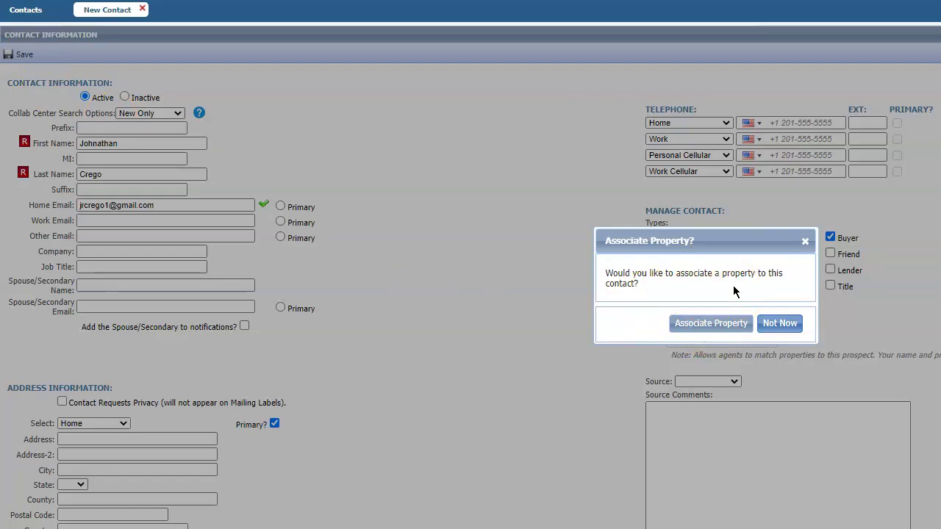
{"action": "left_click", "coordinate": [778, 325]}
{"action": "left_click", "coordinate": [342, 181]}
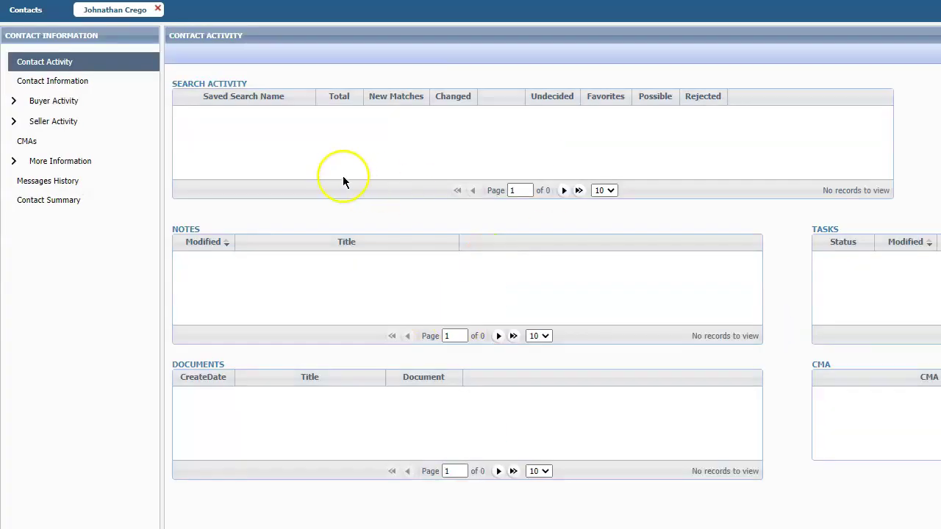
Step: Add a new saved search of the Residential class under the contact's buyer activity
{"action": "left_click", "coordinate": [52, 105]}
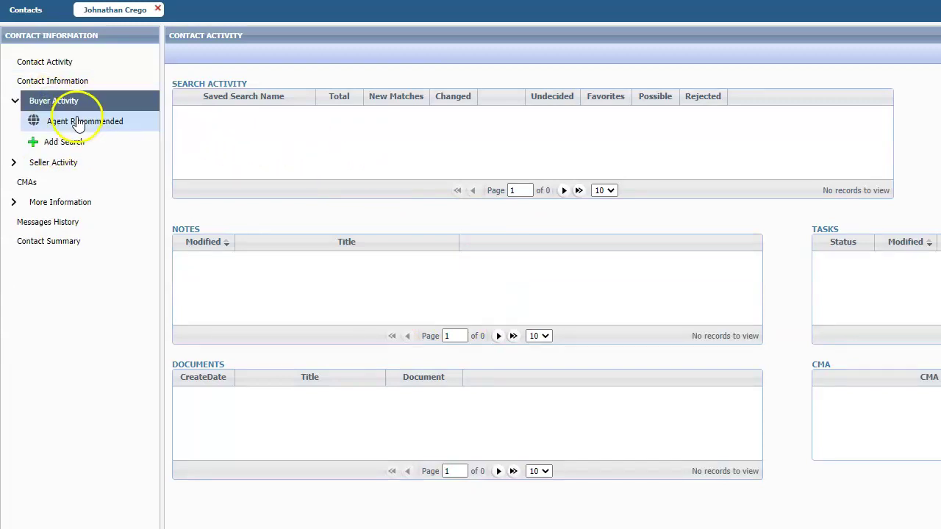
{"action": "left_click", "coordinate": [61, 143]}
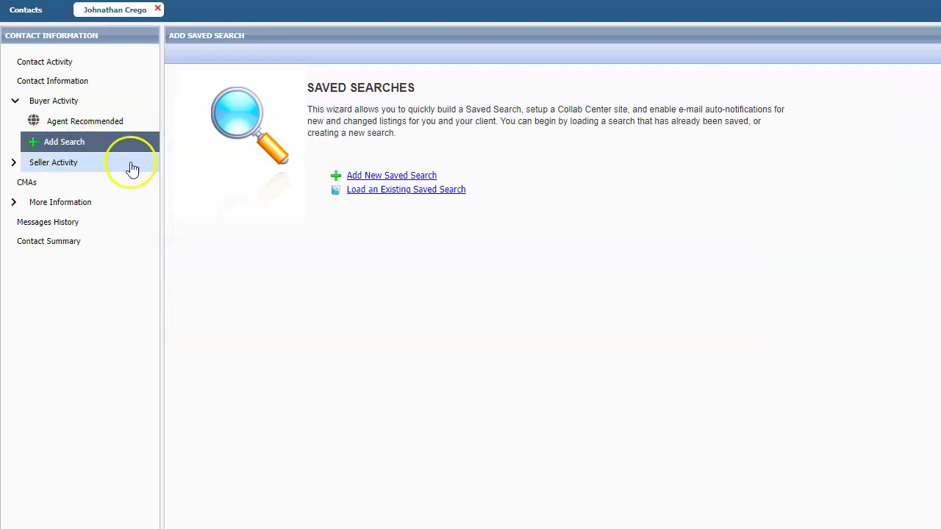
{"action": "left_click", "coordinate": [395, 176]}
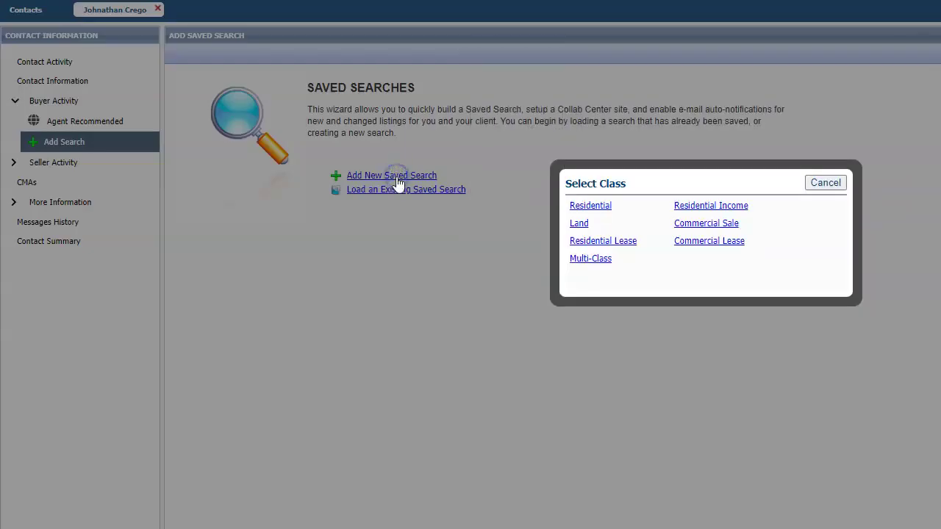
{"action": "left_click", "coordinate": [594, 208]}
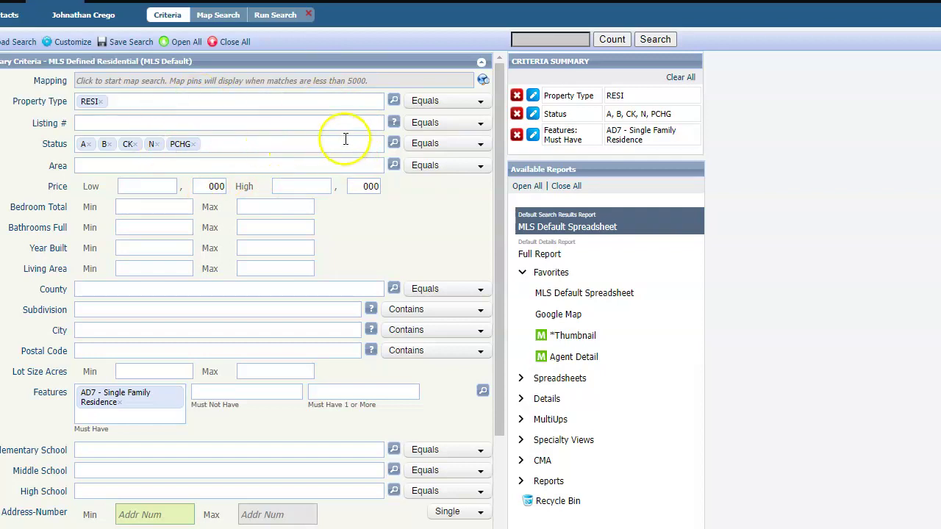
Step: In the search's Status criteria, exclude CK - Active Under Contract, include CS - Coming Soon, and save the selection
{"action": "left_click", "coordinate": [394, 143]}
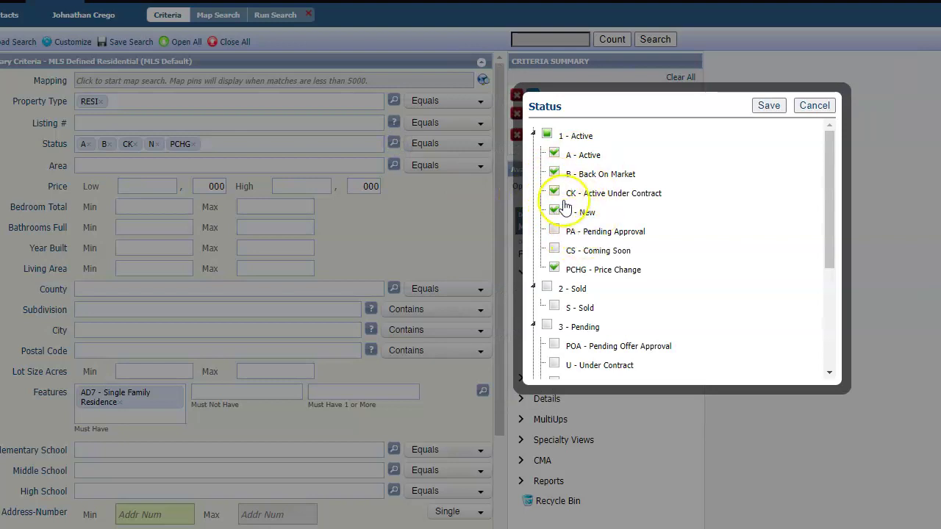
{"action": "left_click", "coordinate": [554, 193]}
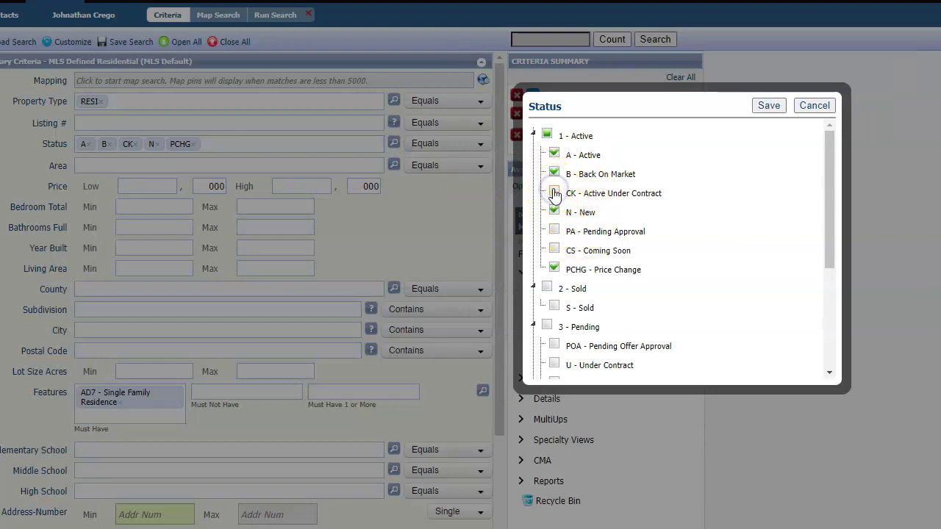
{"action": "left_click", "coordinate": [554, 170]}
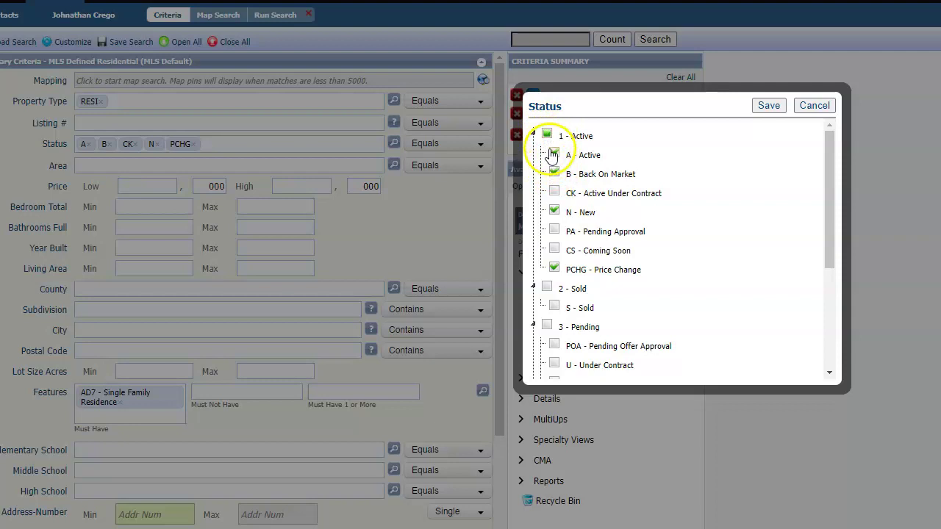
{"action": "left_click", "coordinate": [554, 174]}
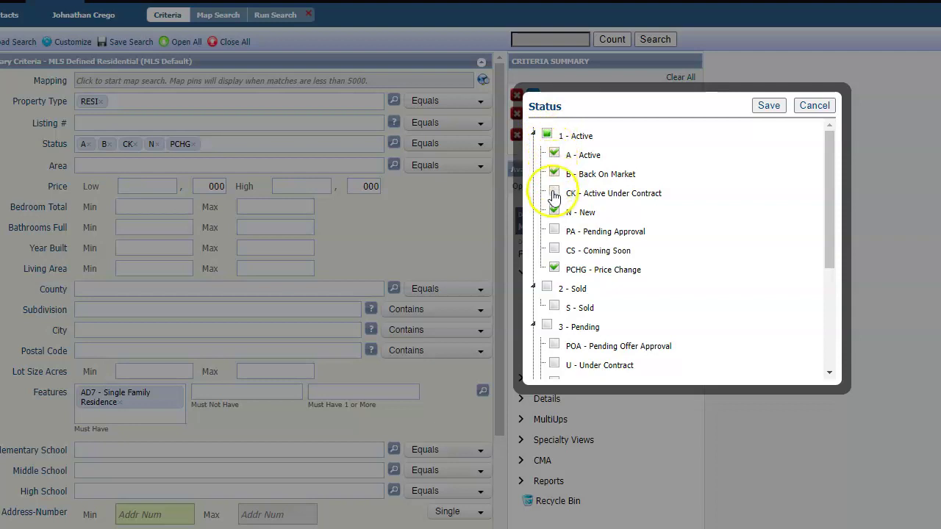
{"action": "left_click", "coordinate": [553, 250]}
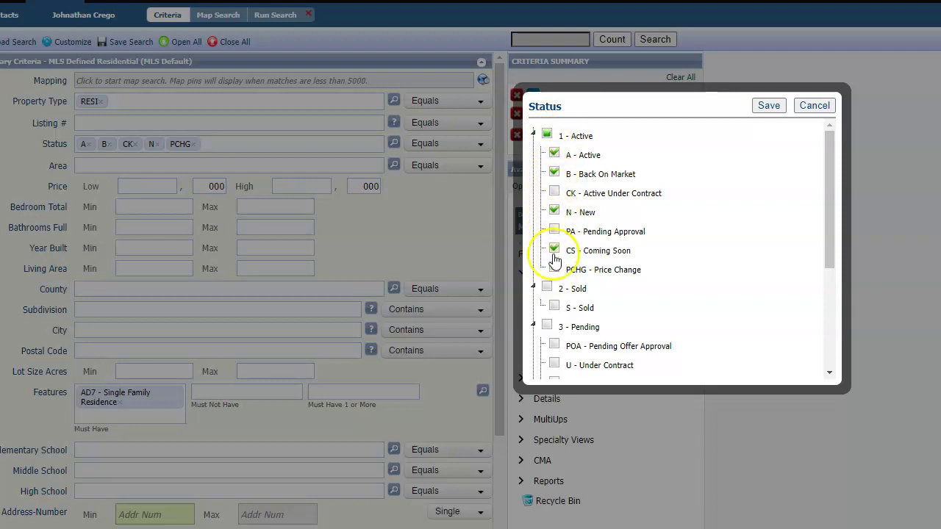
{"action": "left_click", "coordinate": [555, 270]}
{"action": "left_click", "coordinate": [554, 270]}
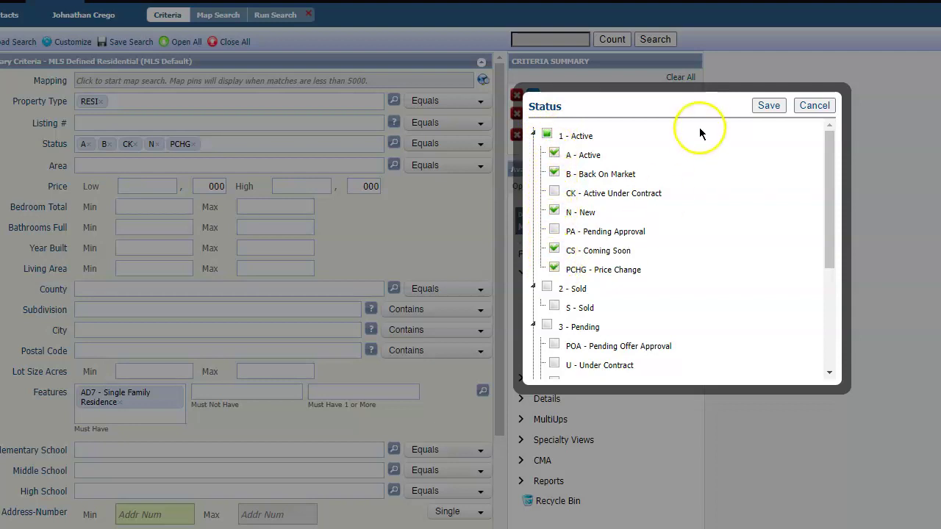
{"action": "left_click", "coordinate": [768, 106]}
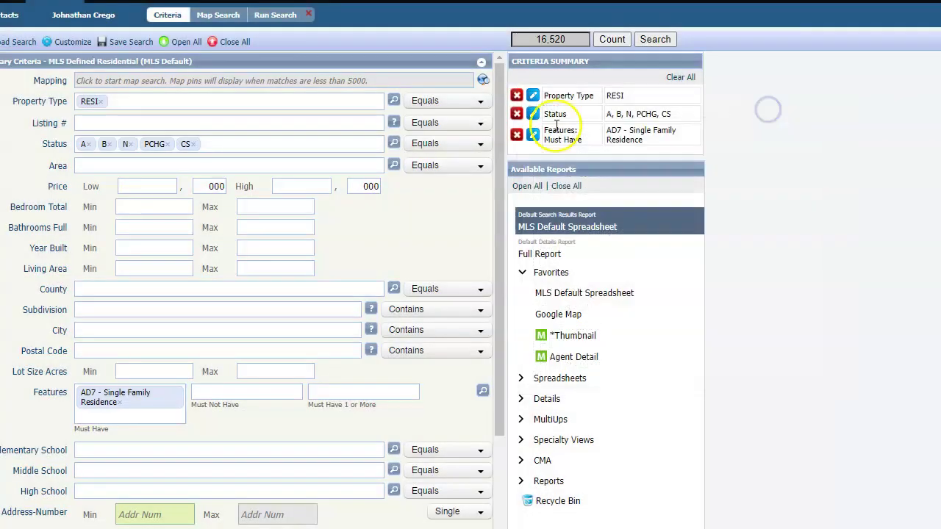
Step: Set the search's price range from 200,000 to 400,000
{"action": "left_click", "coordinate": [135, 187]}
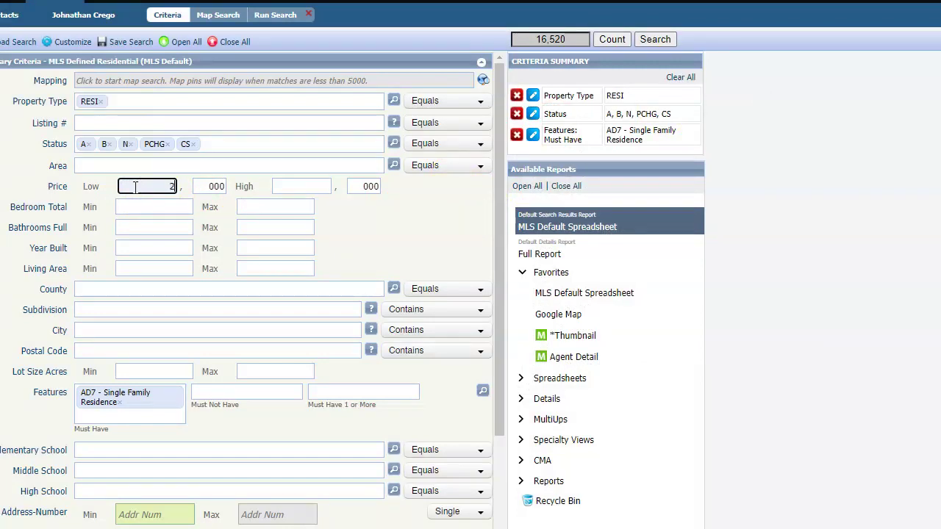
{"action": "type", "text": "200"}
{"action": "key", "text": "Tab"}
{"action": "key", "text": "Tab"}
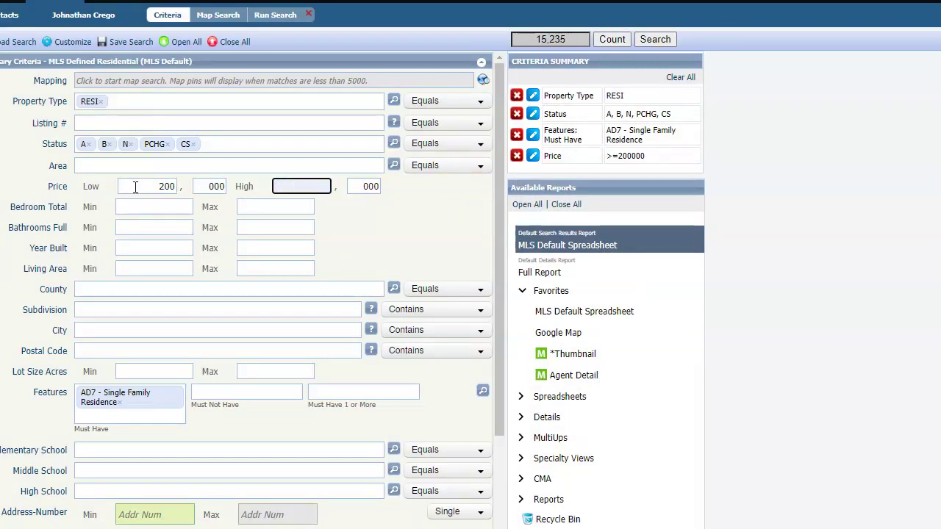
{"action": "key", "text": "Tab"}
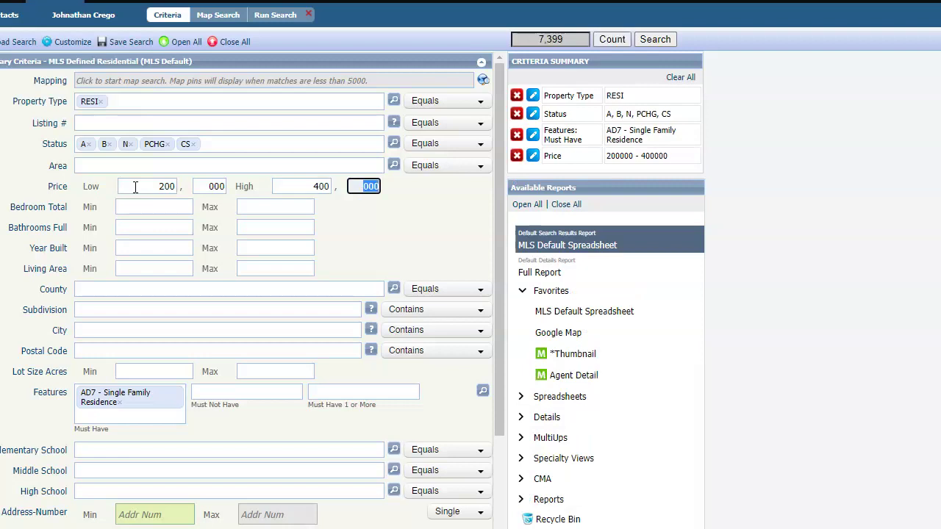
Step: Limit the total number of bedrooms to a minimum of 3 and a maximum of 4
{"action": "left_click", "coordinate": [163, 213]}
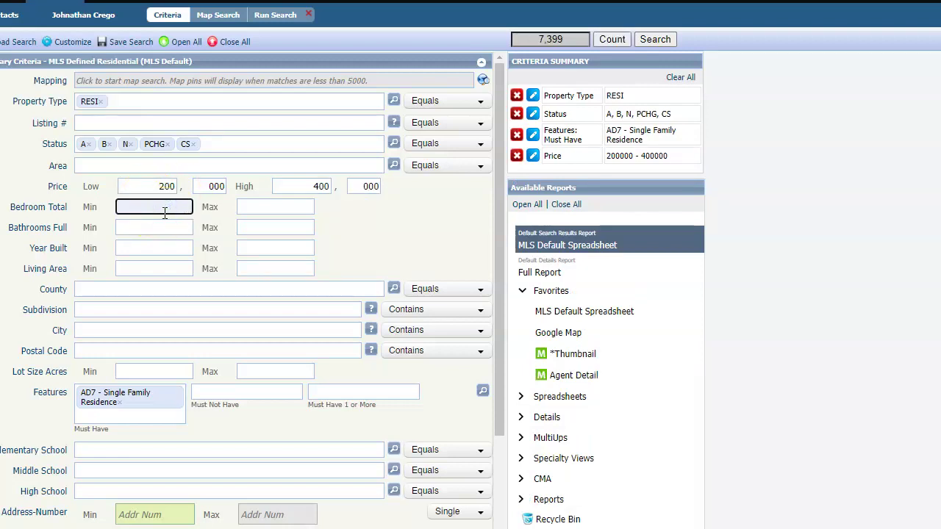
{"action": "key", "text": "Tab"}
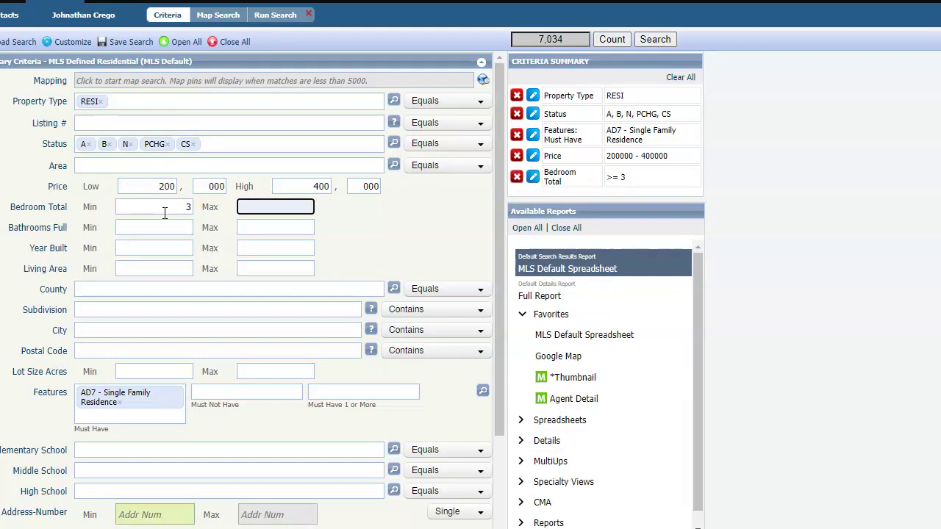
{"action": "type", "text": "4"}
Step: Look up "fors" for the High School criterion and choose Frsth Cntl - Forsyth Central
{"action": "scroll", "coordinate": [231, 260], "scroll_direction": "down", "scroll_amount": 1}
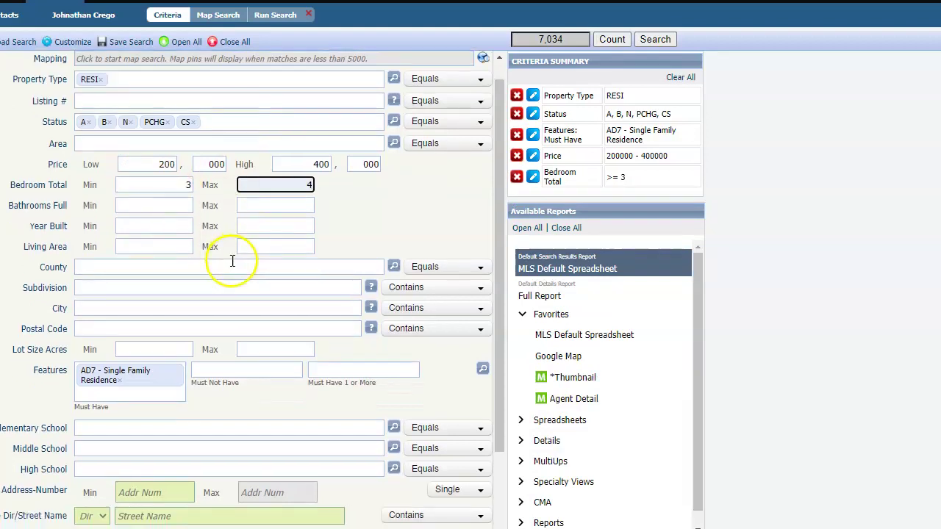
{"action": "scroll", "coordinate": [215, 256], "scroll_direction": "down", "scroll_amount": 3}
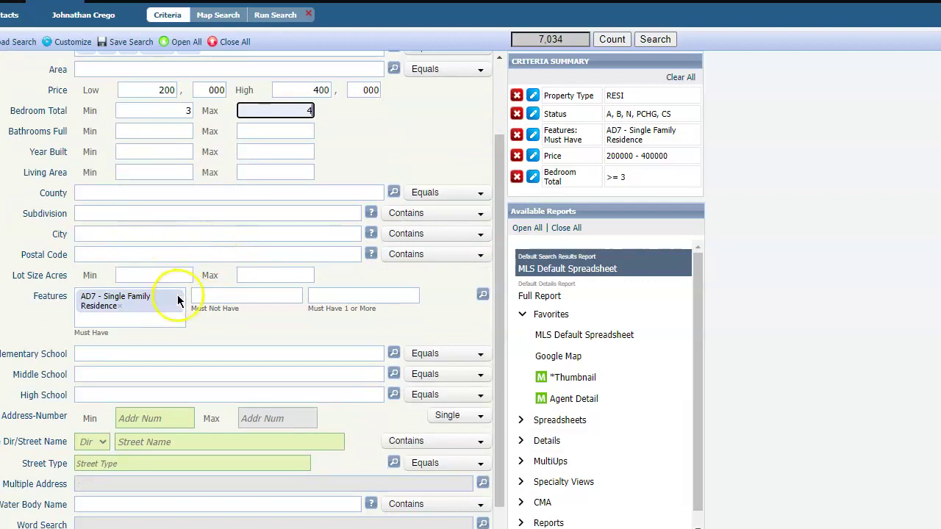
{"action": "scroll", "coordinate": [221, 272], "scroll_direction": "down", "scroll_amount": 2}
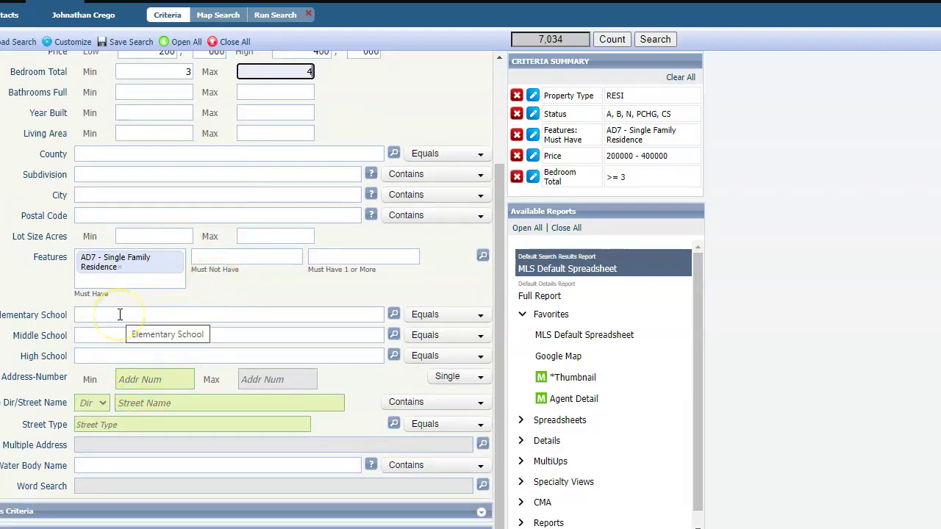
{"action": "left_click", "coordinate": [136, 357]}
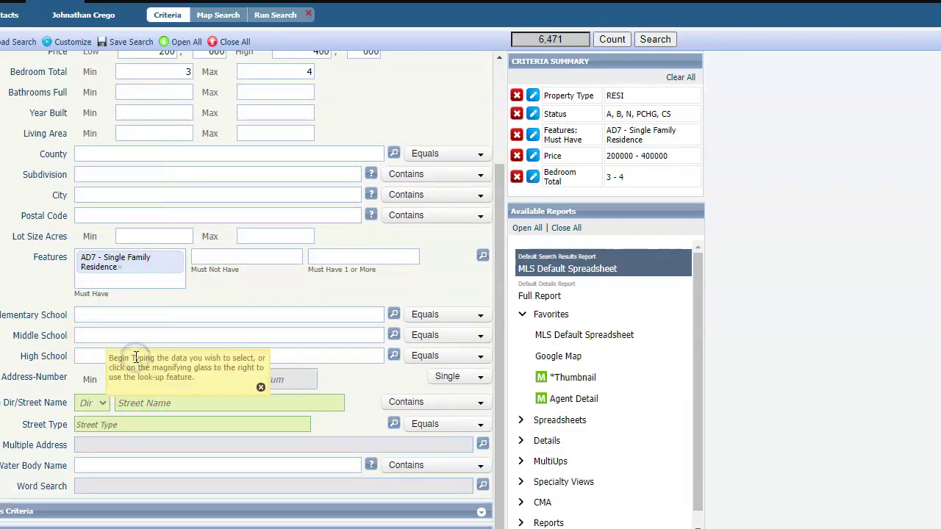
{"action": "type", "text": "fors"}
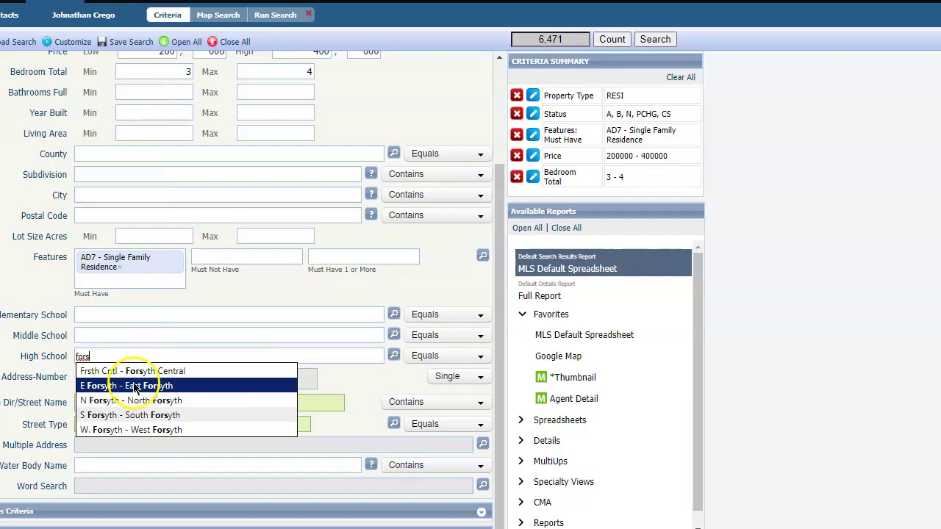
{"action": "left_click", "coordinate": [118, 371]}
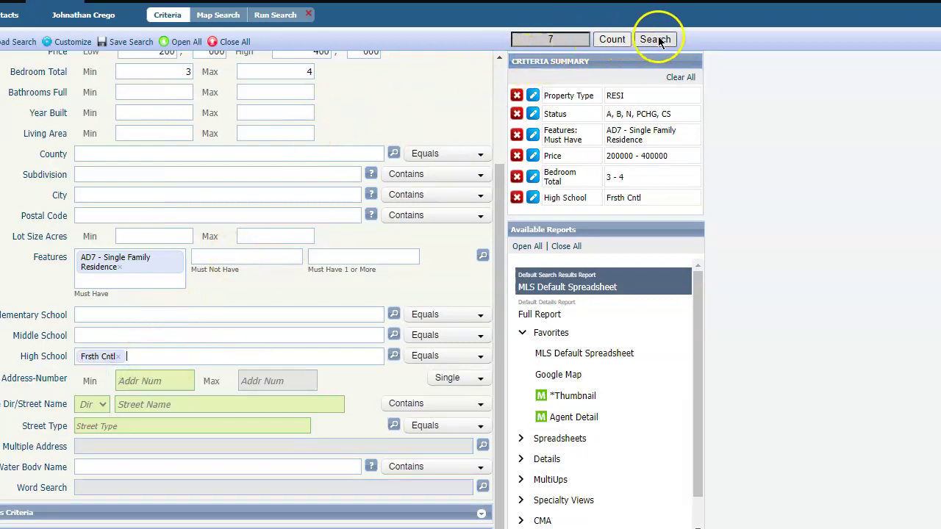
Step: Open the map search for the current residential criteria
{"action": "left_click", "coordinate": [656, 39]}
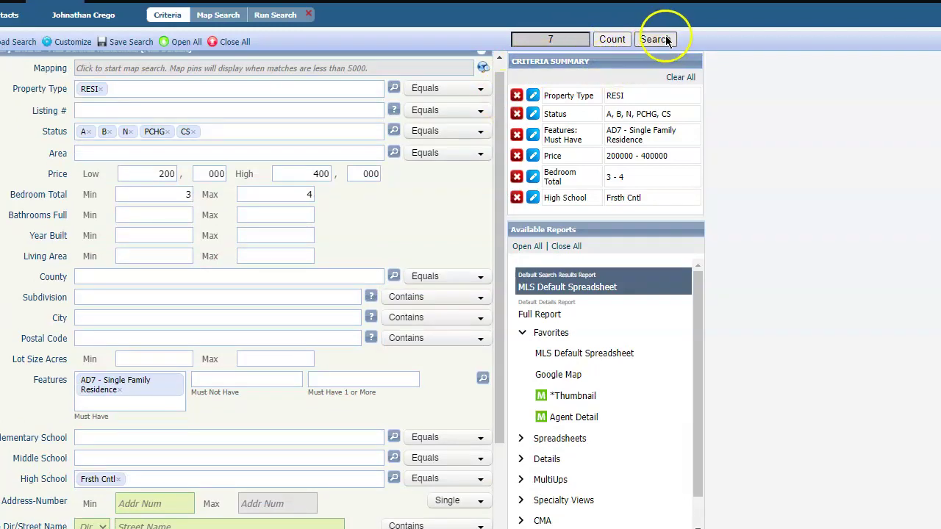
{"action": "scroll", "coordinate": [442, 102], "scroll_direction": "up", "scroll_amount": 1}
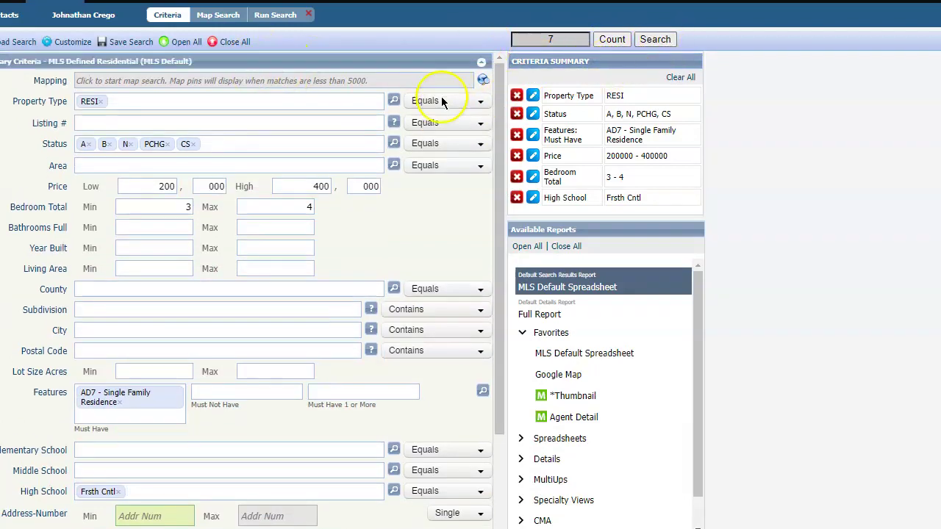
{"action": "left_click", "coordinate": [219, 16]}
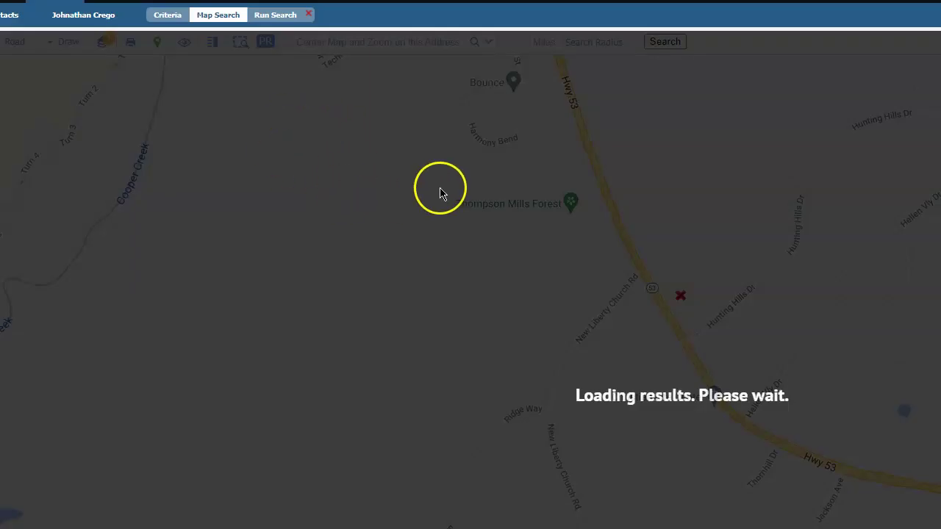
Step: View the residential criteria's matches on the map and run the search to list the matching properties
{"action": "left_click", "coordinate": [218, 16]}
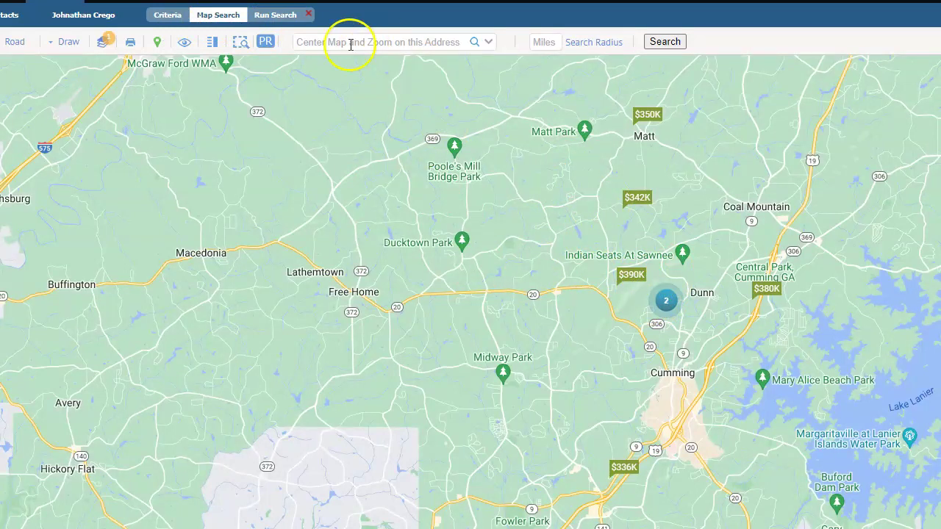
{"action": "left_click", "coordinate": [266, 18]}
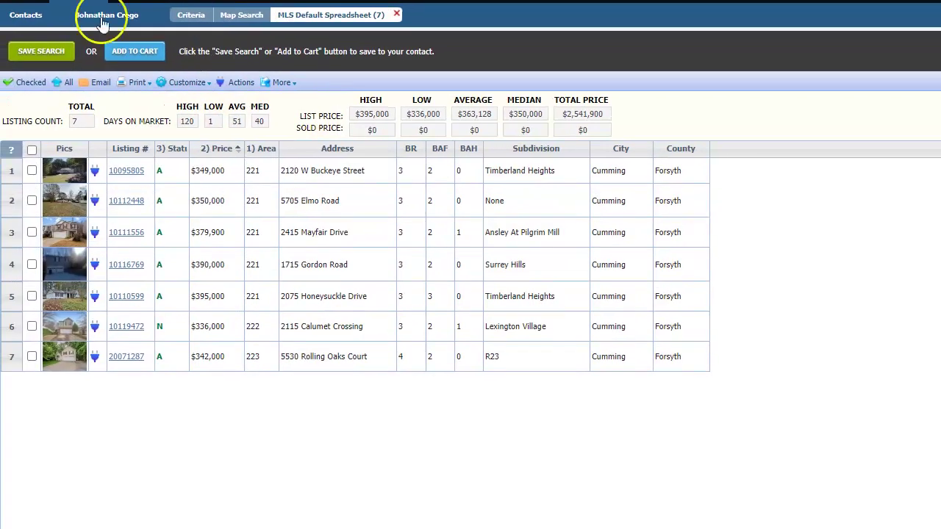
Step: Save the search to the contact under the name "new listing found email!"
{"action": "left_click", "coordinate": [42, 53]}
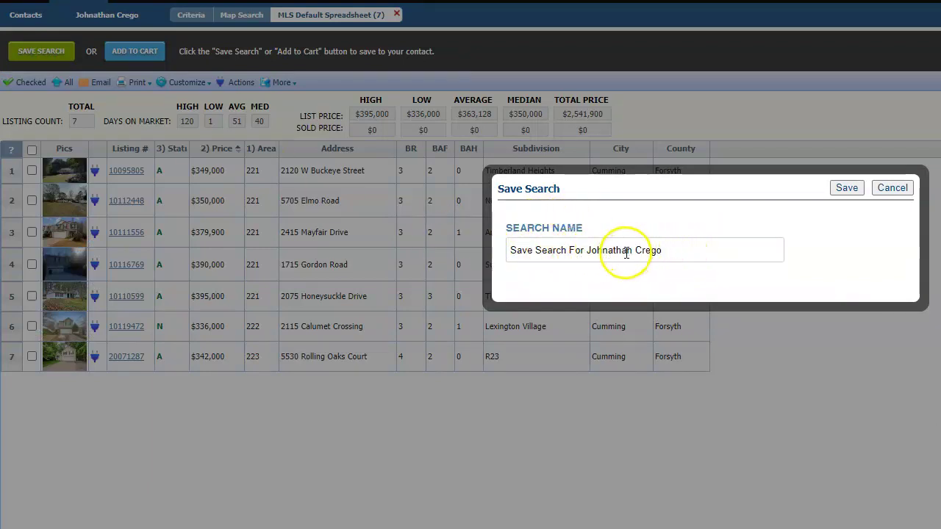
{"action": "left_click", "coordinate": [567, 250]}
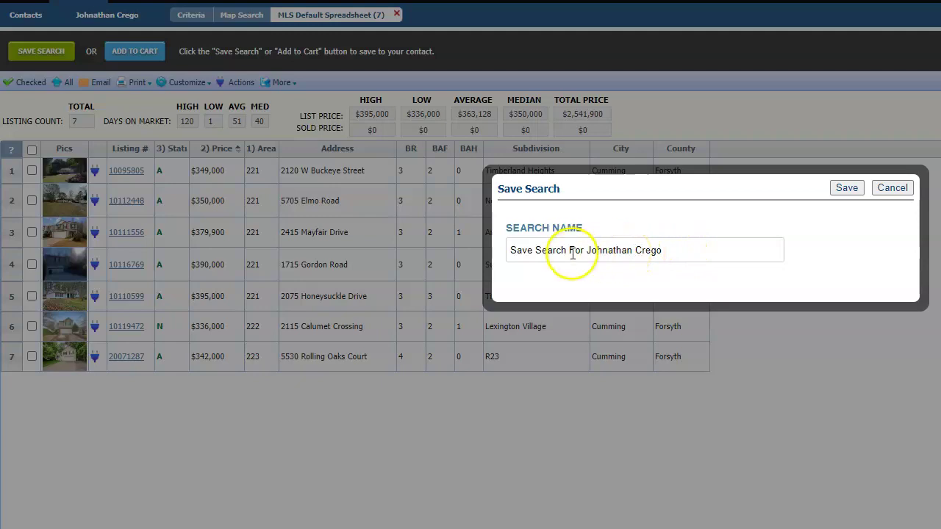
{"action": "triple_click", "coordinate": [571, 251]}
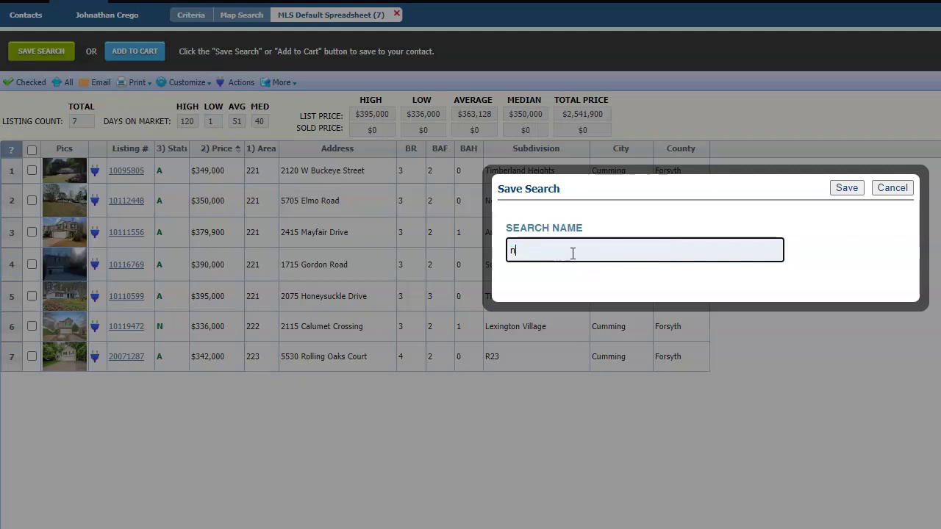
{"action": "type", "text": "ew listing found email!"}
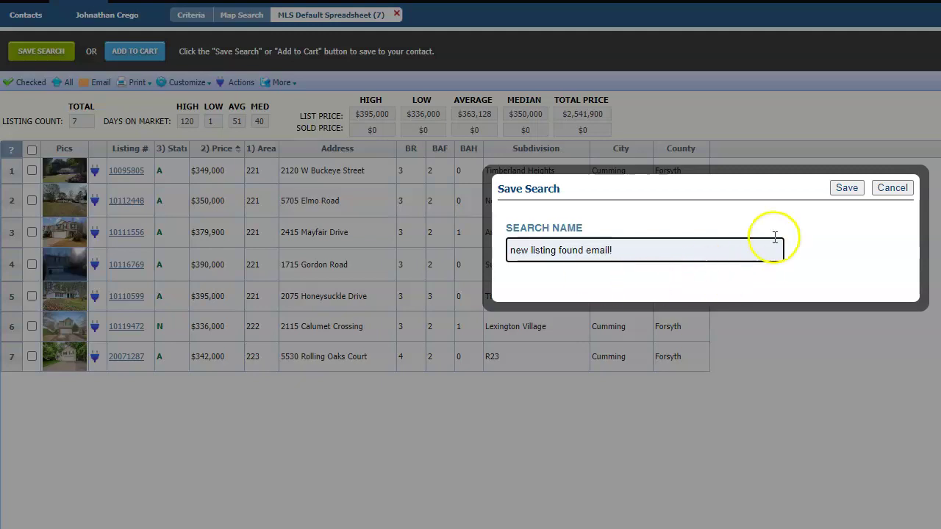